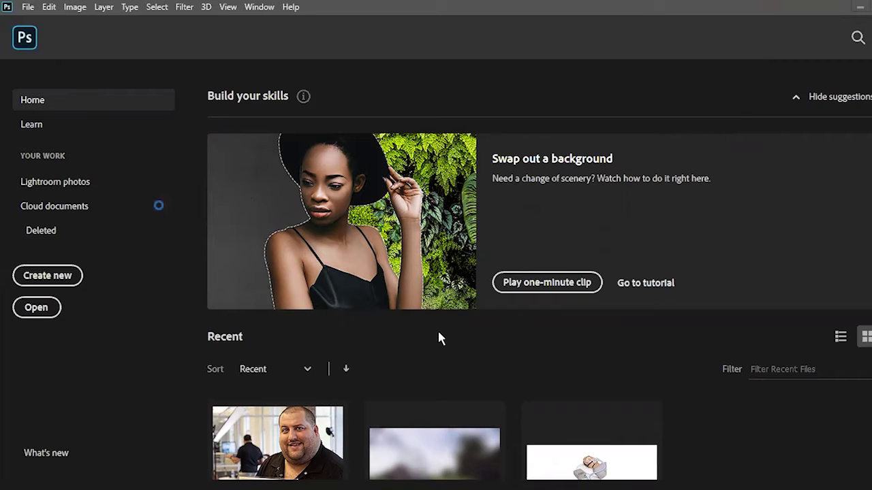
Open the recent photo of the man in the black shirt and select him automatically with Select Subject.
click(265, 453)
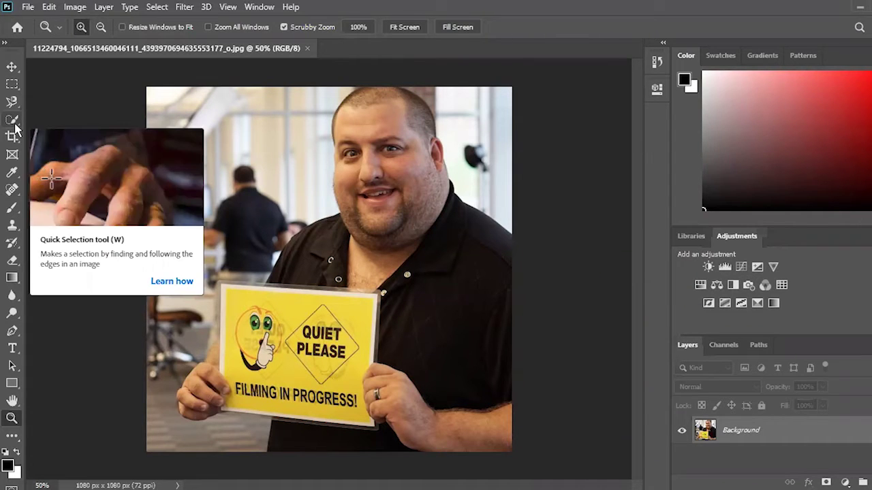
click(13, 123)
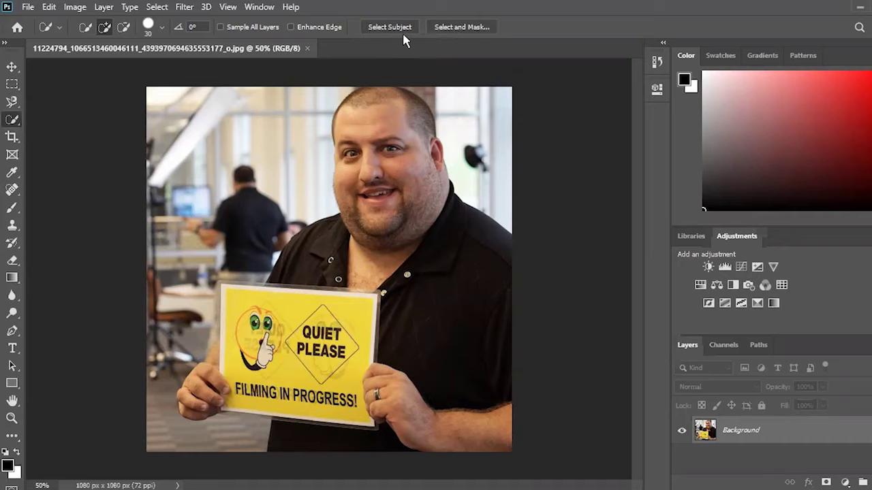
click(383, 29)
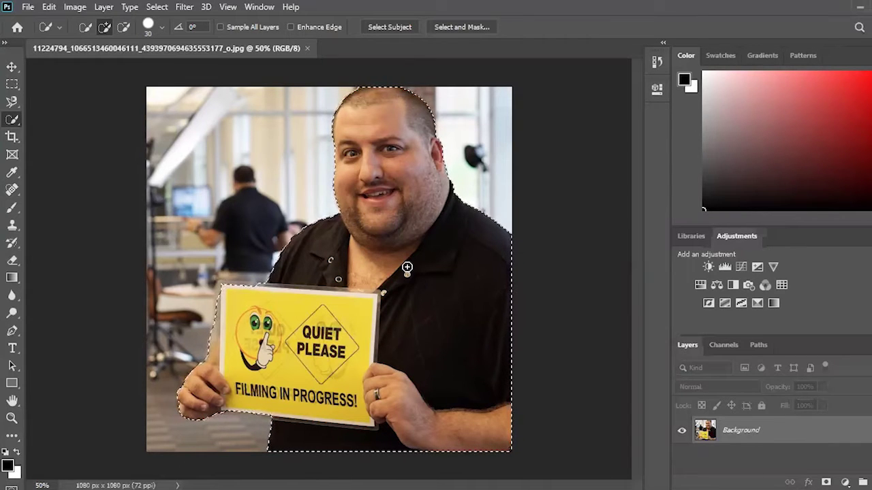
Cut the selected man out of the photo, and undo both the cut and the subject selection.
key(ctrl+shift+j)
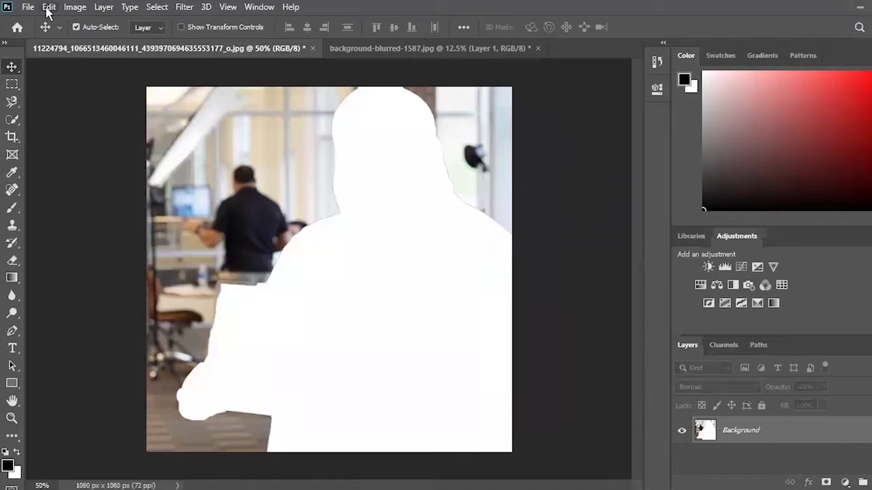
click(49, 7)
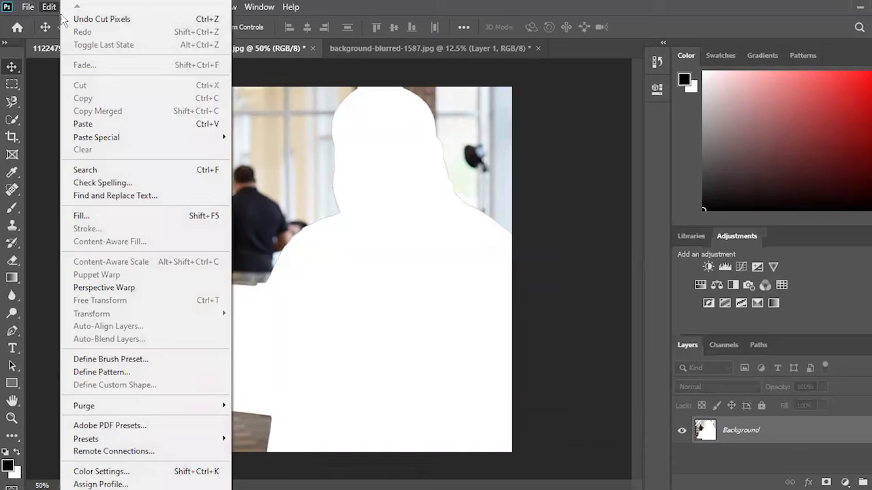
click(68, 19)
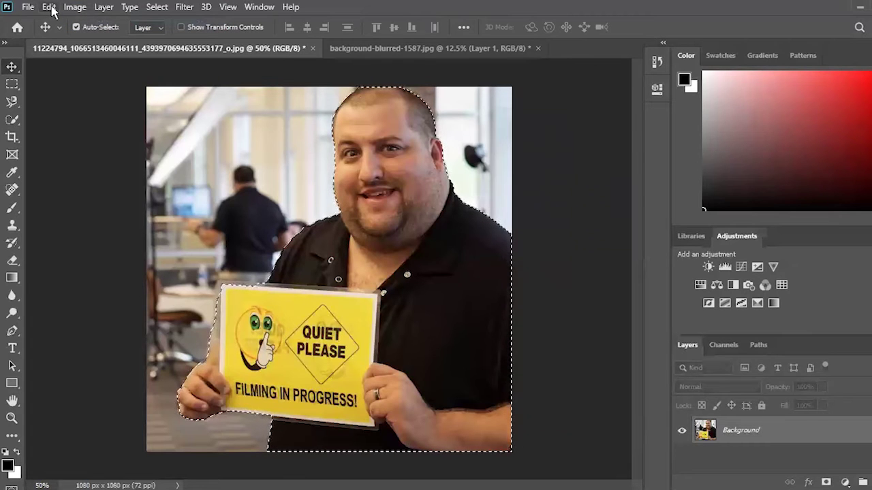
click(51, 8)
click(81, 20)
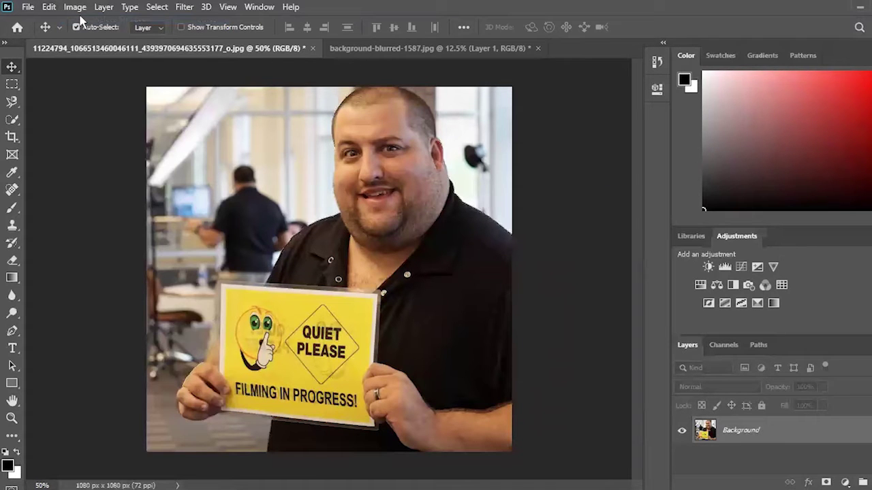
Select the background on both sides of the man with the Quick Selection tool, leaving out the distant person and desk.
click(16, 122)
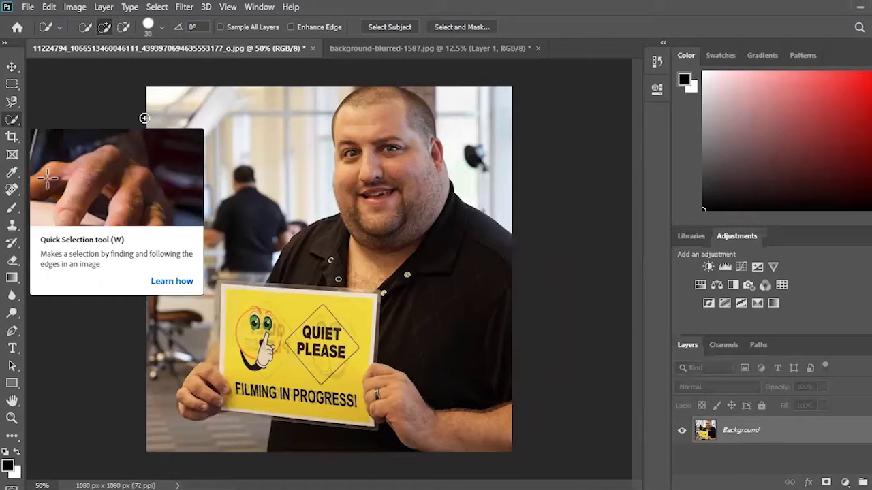
mouse_move(149, 89)
mouse_down()
mouse_move(178, 109)
mouse_move(198, 109)
mouse_move(222, 145)
mouse_up()
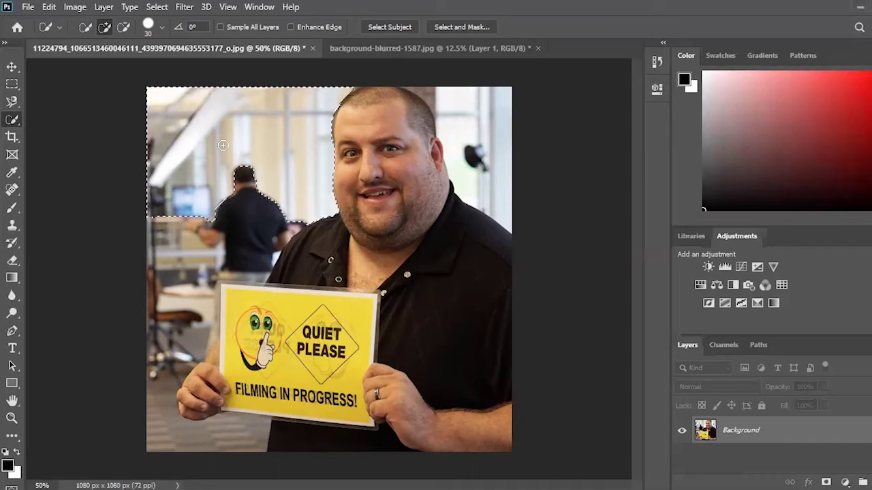
mouse_move(159, 219)
mouse_down()
mouse_move(143, 311)
mouse_move(154, 347)
mouse_move(152, 411)
mouse_move(177, 434)
mouse_move(203, 437)
mouse_up()
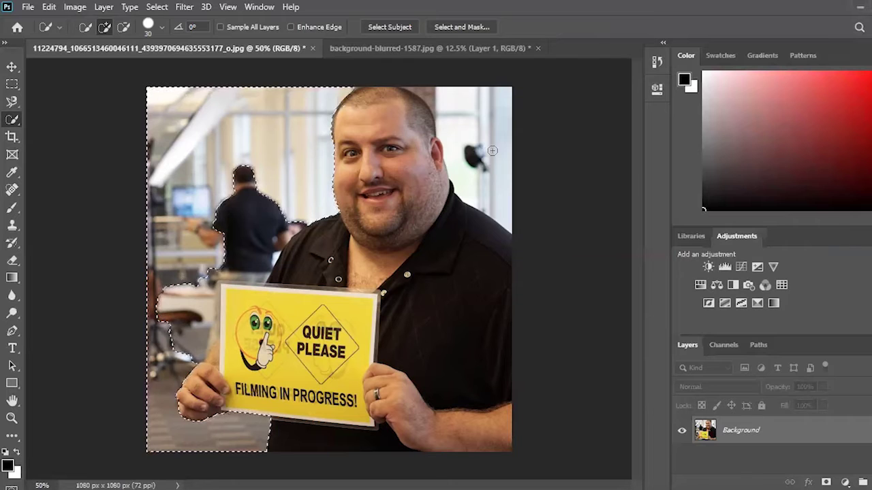
mouse_move(492, 150)
mouse_down()
mouse_move(460, 83)
mouse_move(436, 100)
mouse_move(406, 85)
mouse_up()
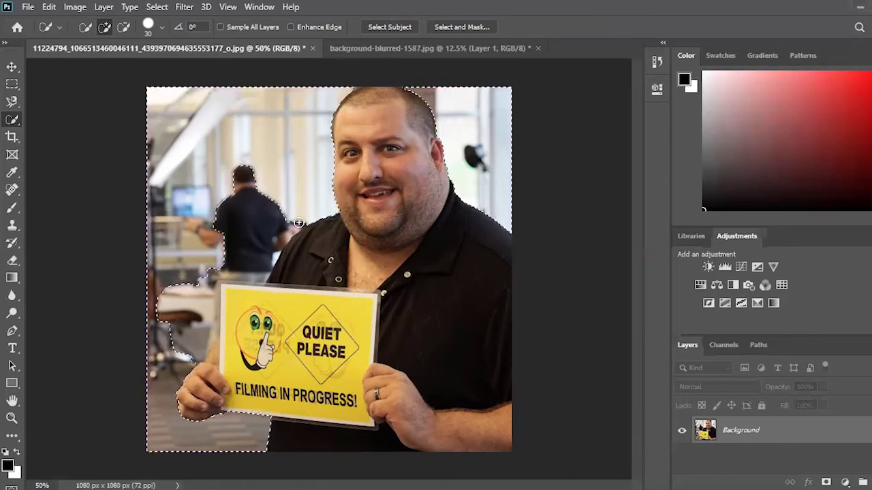
click(278, 234)
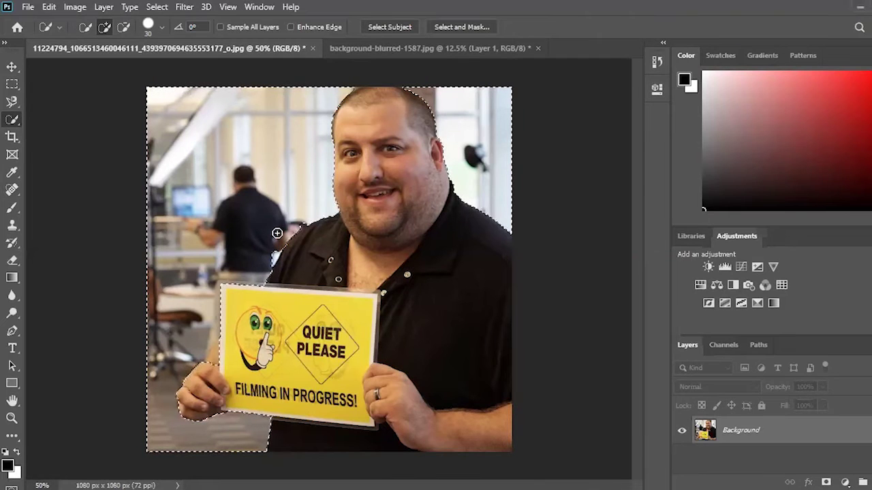
key(ctrl+z)
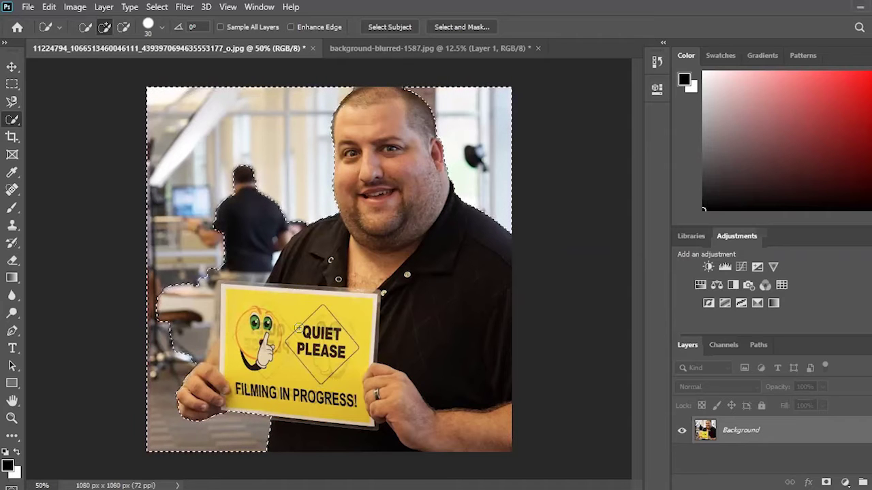
Delete the selected background areas and clear the selection.
key(BackSpace)
key(ctrl+d)
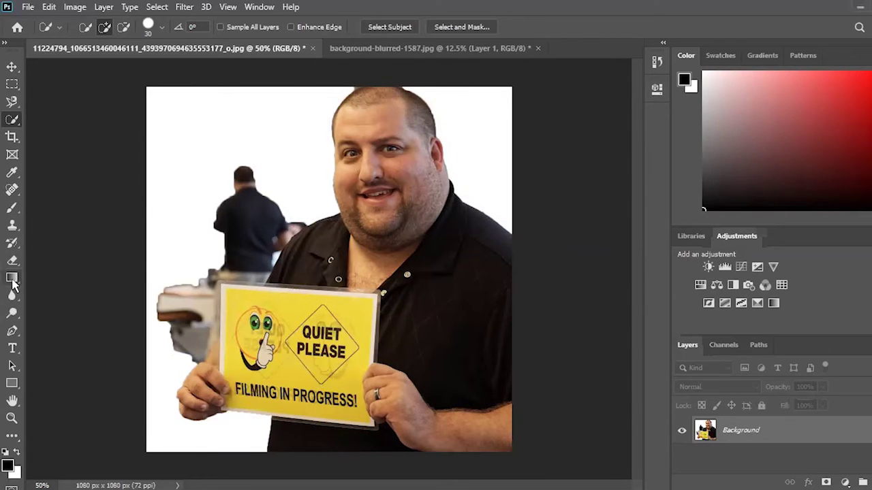
Erase the distant person and the desk behind the man with the Eraser at a size of 66 px.
click(12, 278)
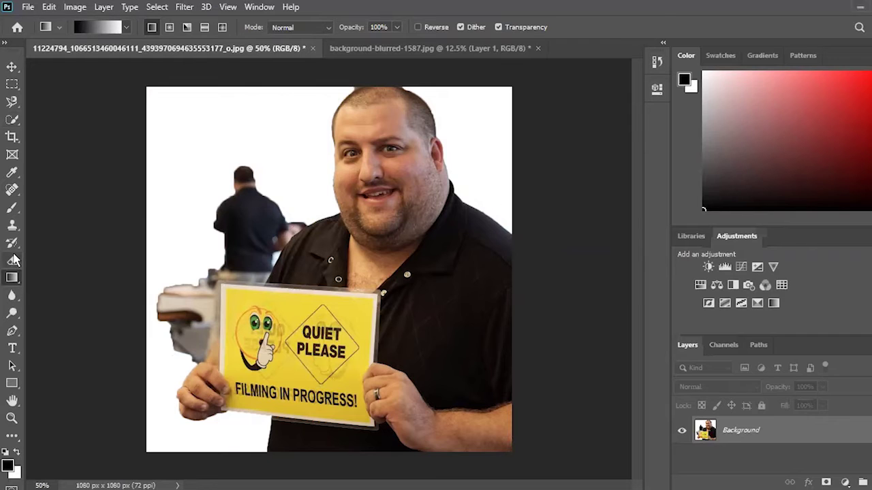
click(13, 261)
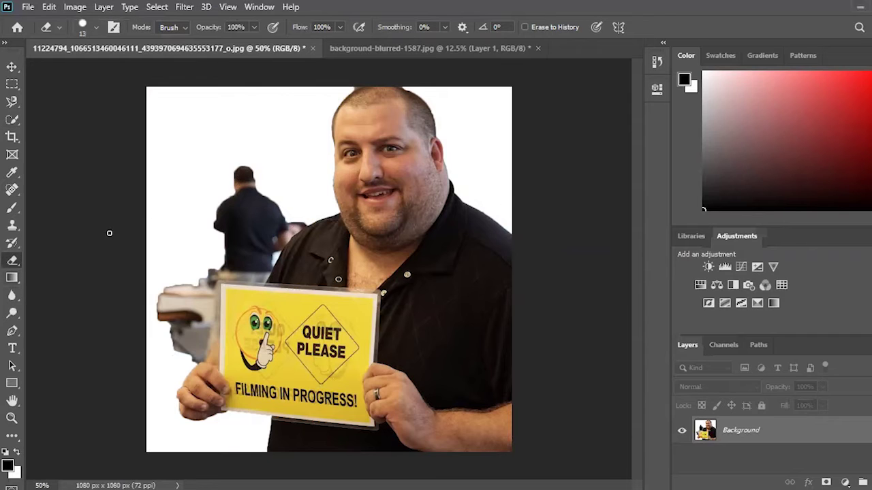
click(96, 28)
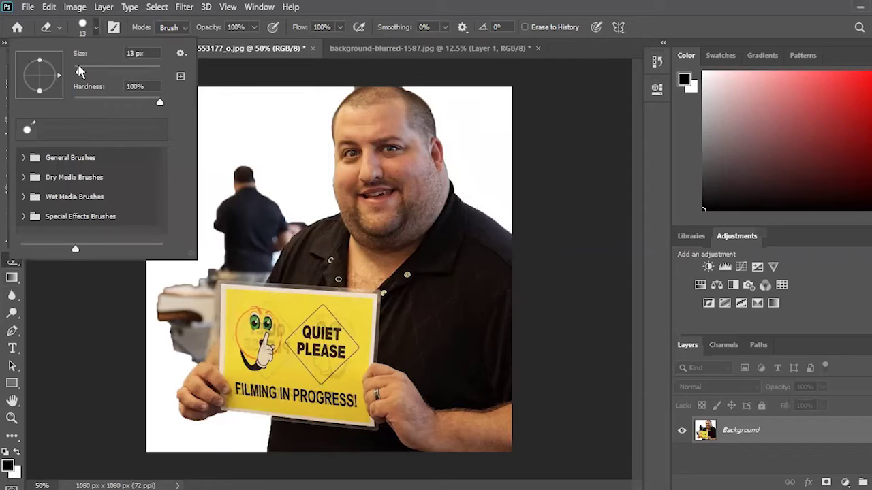
drag(79, 74, 102, 72)
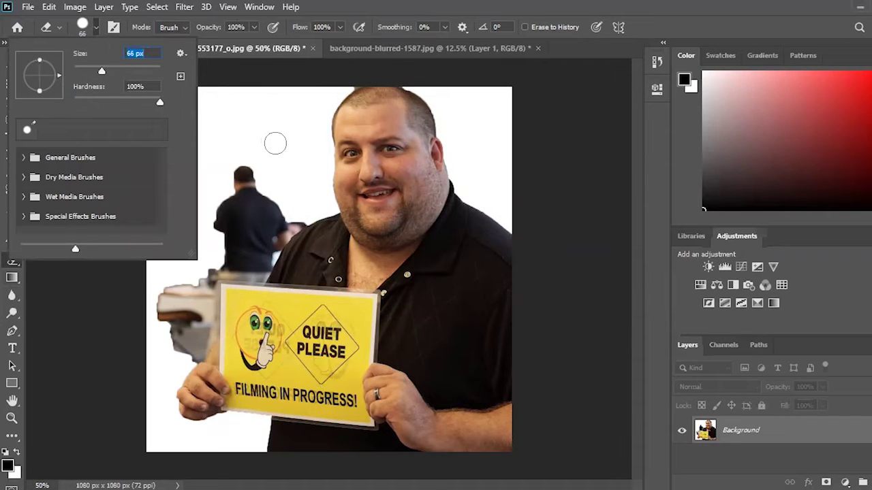
mouse_move(261, 178)
mouse_down()
mouse_move(253, 159)
mouse_move(210, 234)
mouse_move(275, 177)
mouse_move(231, 234)
mouse_move(266, 197)
mouse_move(279, 211)
mouse_move(274, 224)
mouse_move(230, 256)
mouse_move(206, 260)
mouse_move(164, 312)
mouse_move(166, 334)
mouse_move(188, 348)
mouse_move(173, 313)
mouse_move(194, 344)
mouse_up()
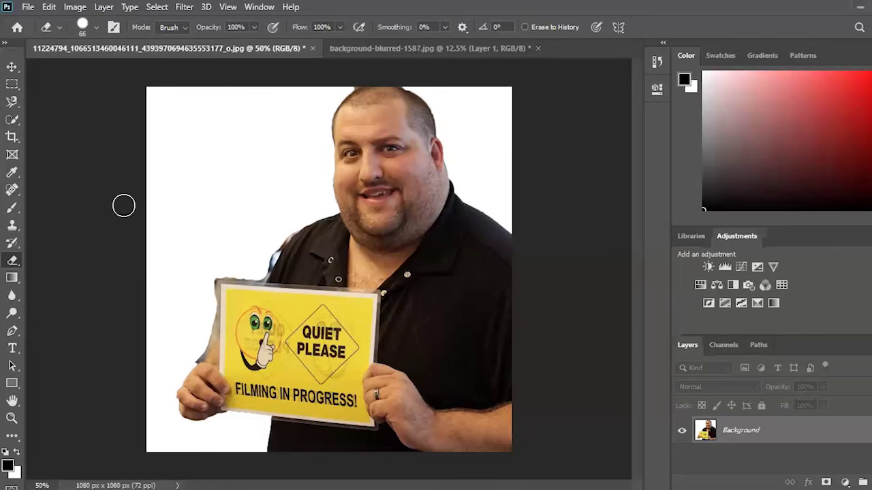
Erase the pink and brown background remnant along the man's shoulder with the Eraser at a size of 20 px.
click(96, 28)
drag(102, 72, 83, 72)
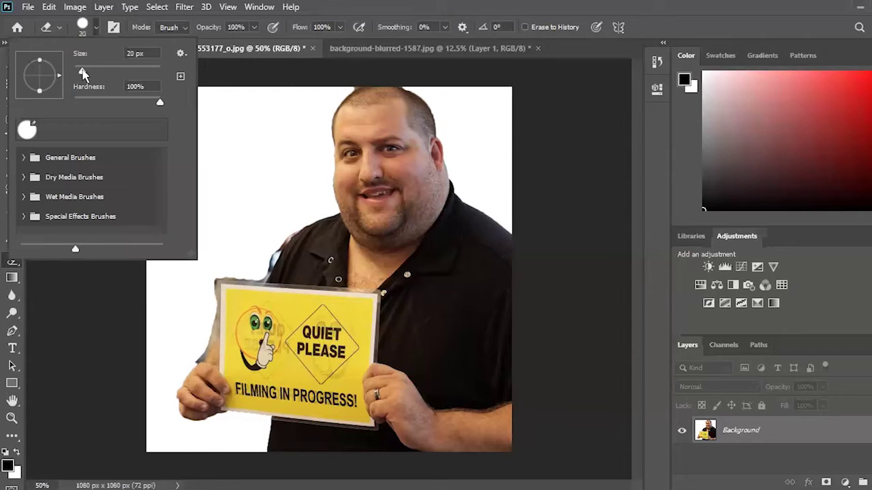
click(83, 72)
click(12, 419)
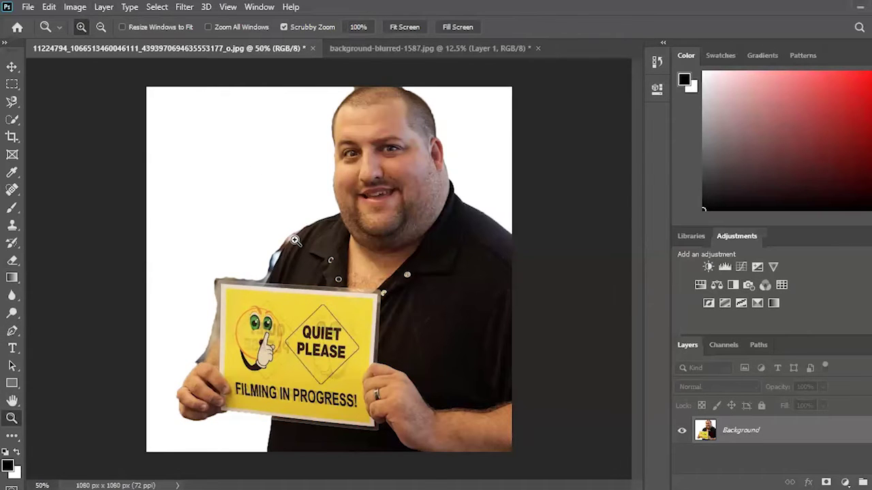
click(295, 239)
click(295, 240)
click(295, 240)
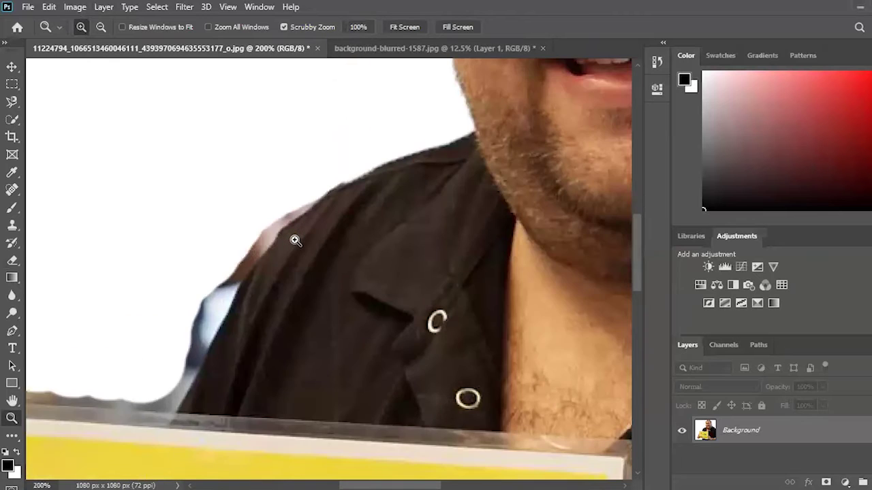
click(295, 240)
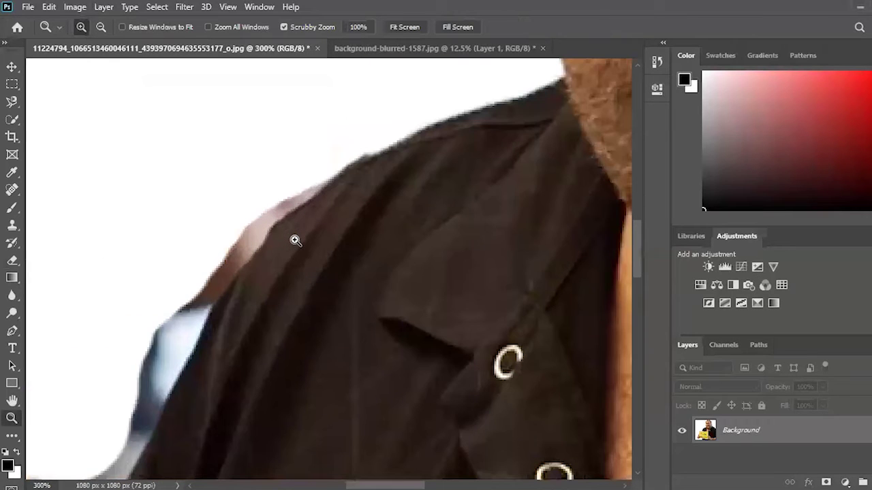
click(13, 264)
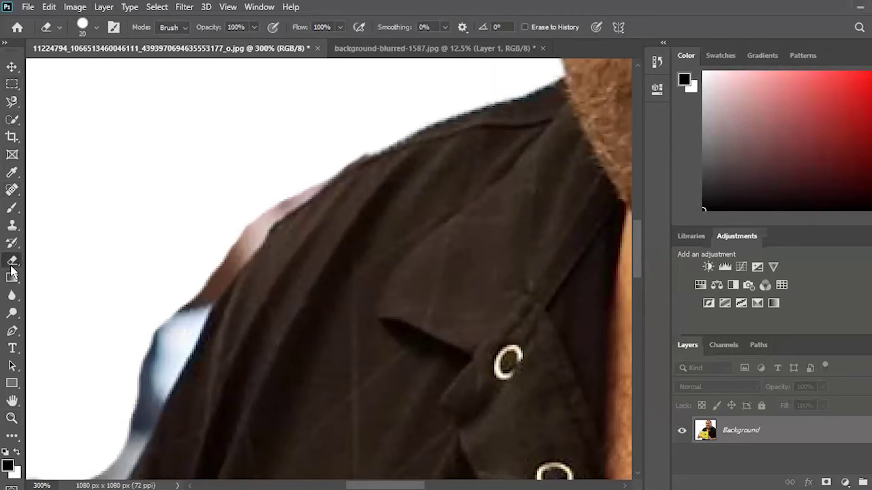
click(300, 182)
click(286, 191)
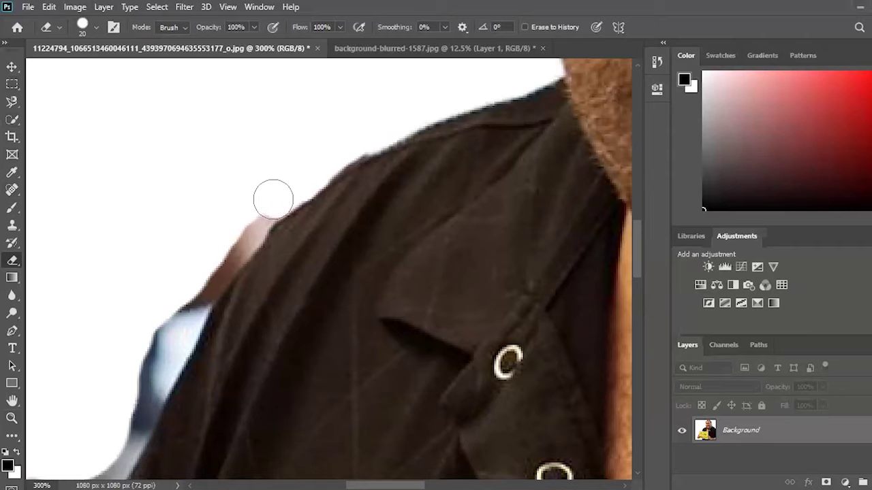
click(263, 205)
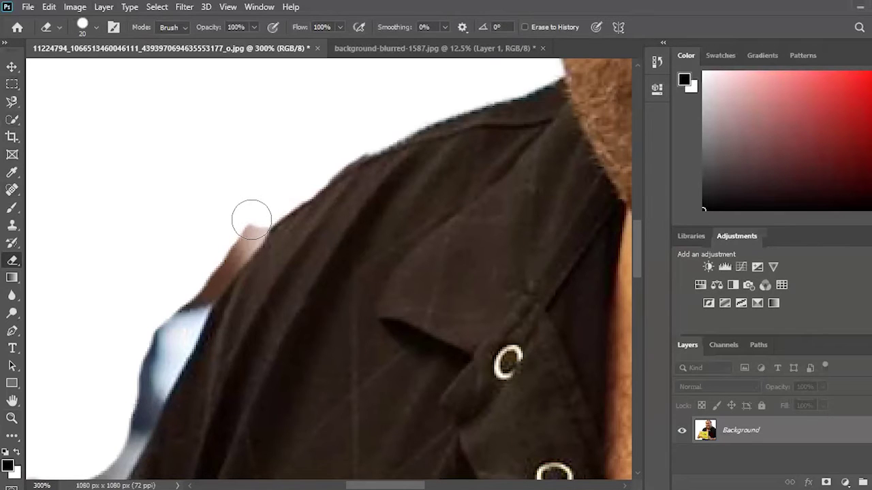
click(252, 222)
click(245, 234)
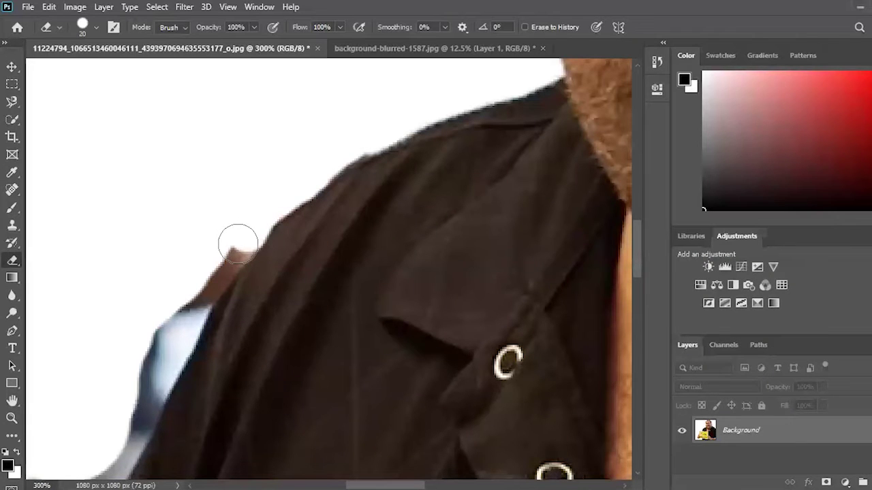
click(238, 240)
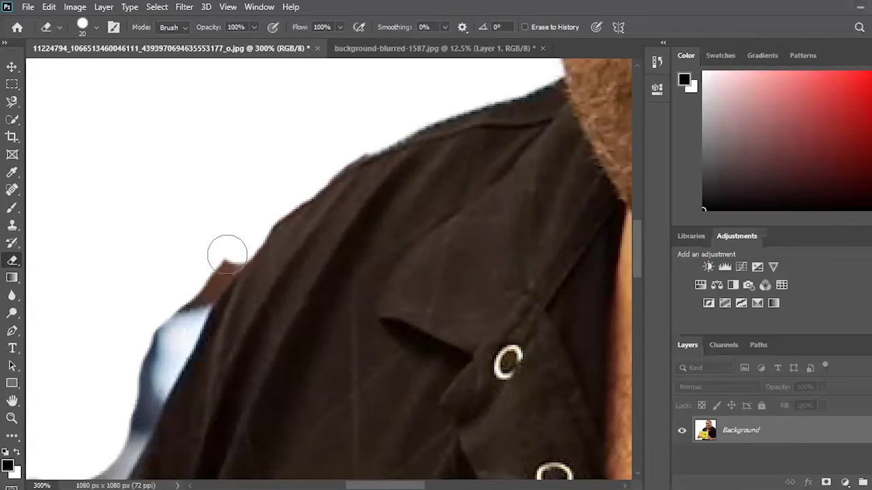
click(228, 255)
click(218, 261)
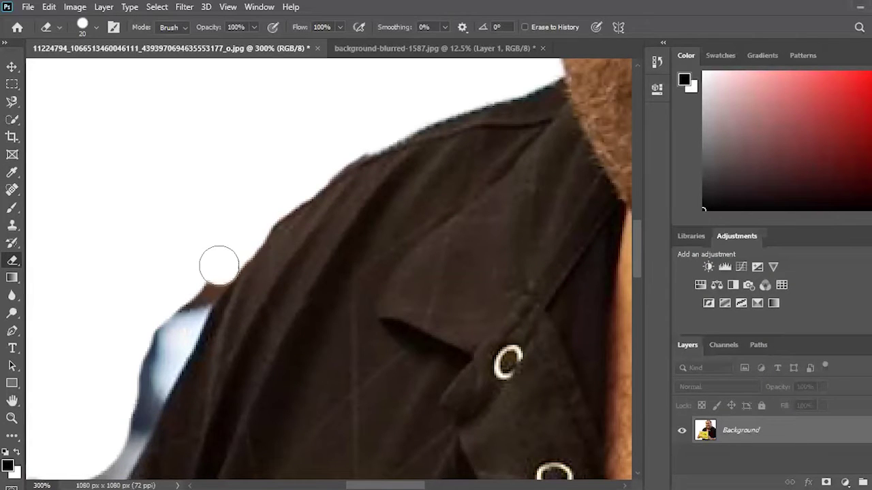
click(202, 284)
click(202, 289)
click(195, 297)
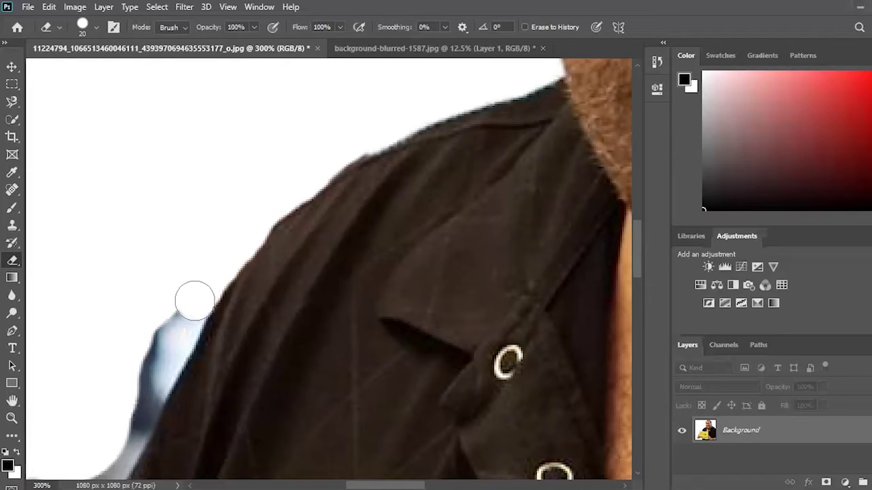
Erase the blue background remnant along the outside of the man's upper sleeve with the 20 px Eraser.
click(182, 321)
click(171, 340)
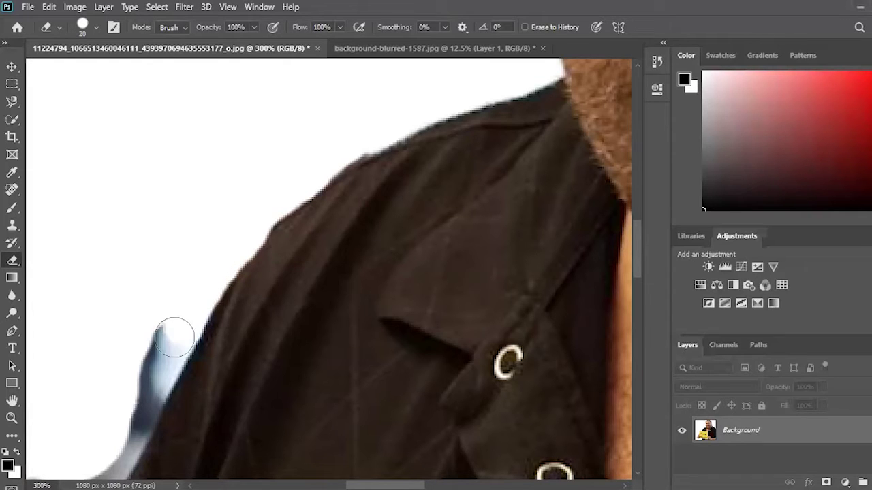
click(172, 346)
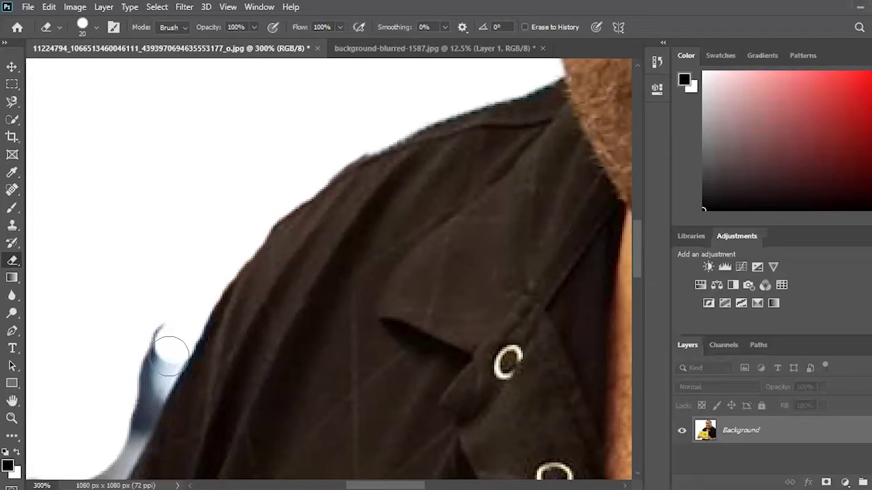
click(169, 357)
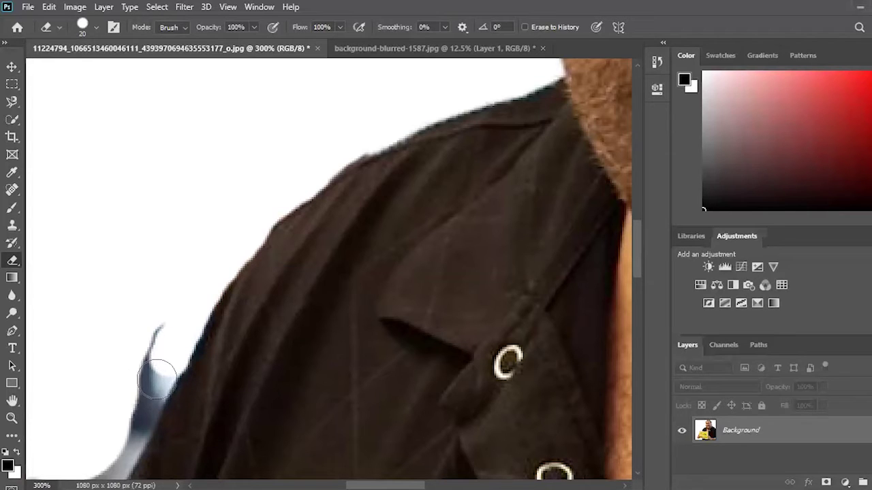
click(156, 376)
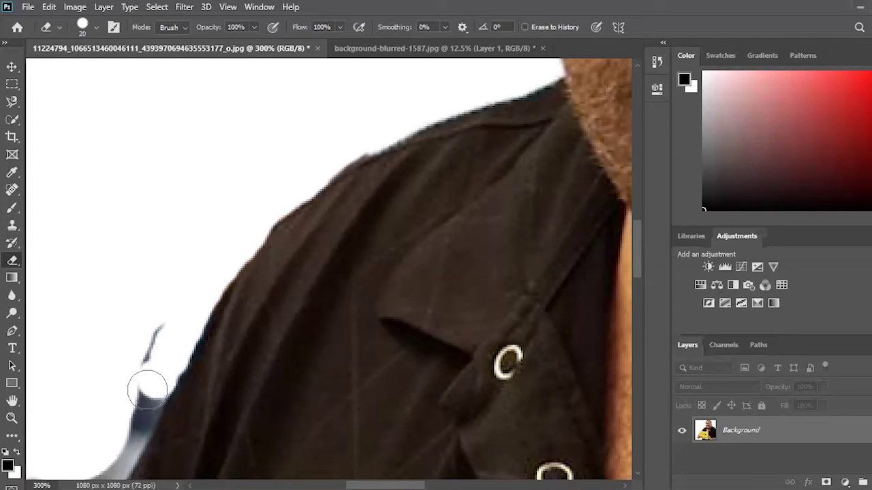
click(148, 390)
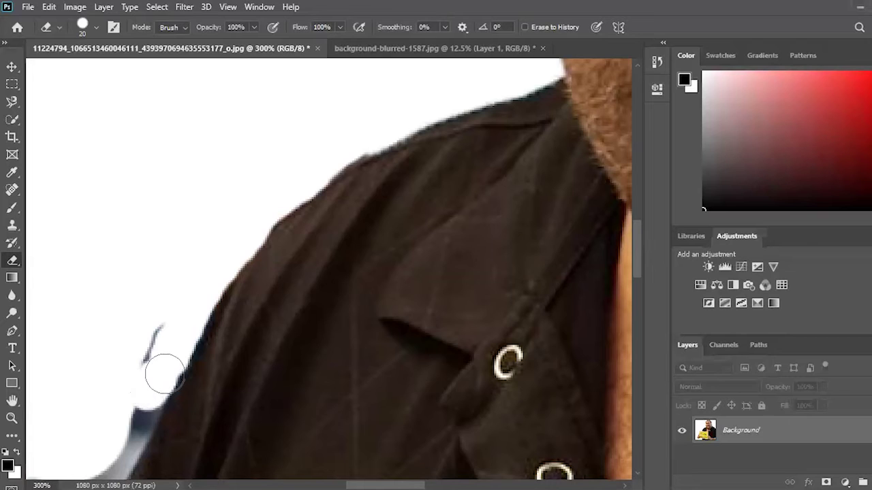
click(164, 368)
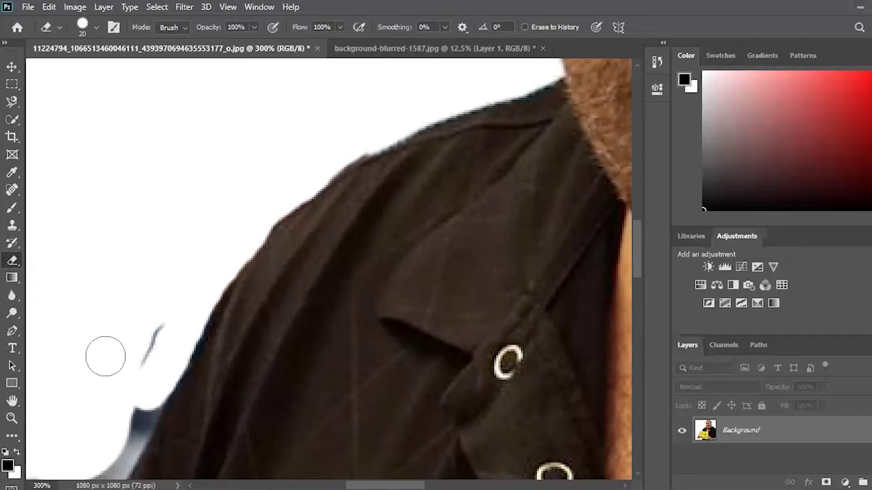
click(165, 318)
mouse_move(165, 318)
mouse_down()
mouse_move(132, 407)
mouse_move(102, 456)
mouse_move(124, 429)
mouse_up()
Erase the grey background remnant beside the lower sleeve and along the sign's upper and outer side edges.
drag(636, 234, 637, 261)
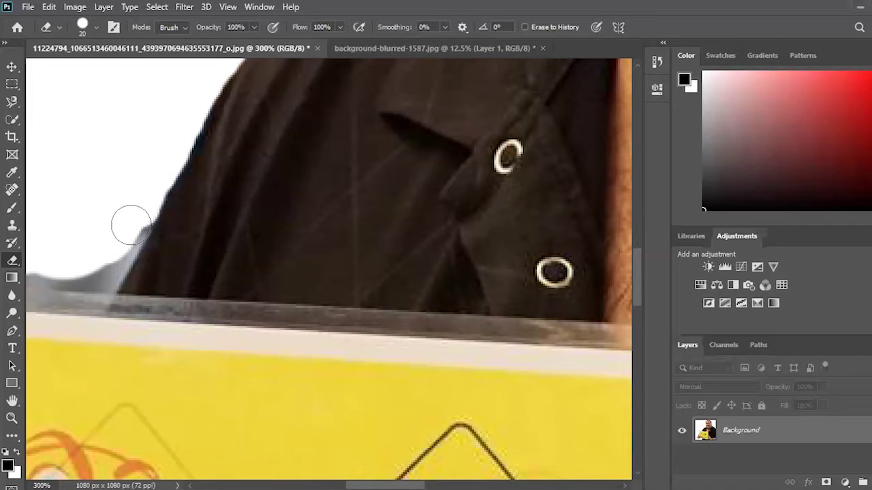
click(124, 243)
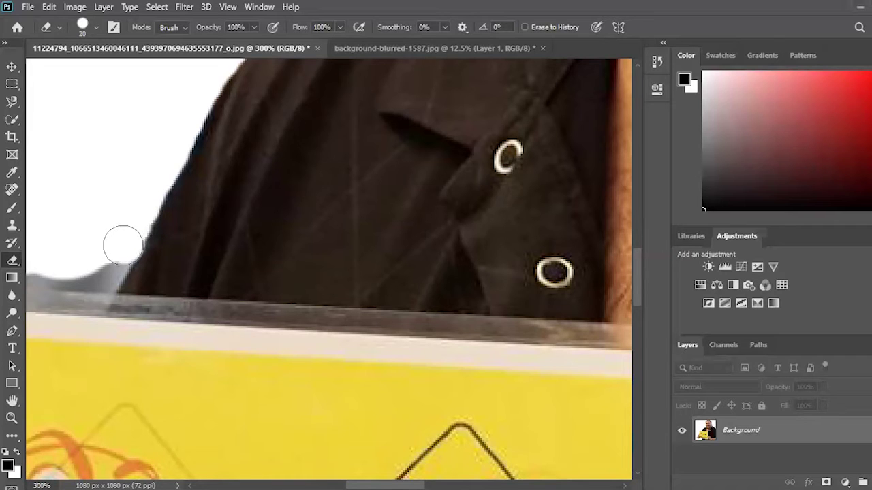
drag(114, 264, 35, 274)
scroll(521, 269, left, 5)
drag(470, 273, 419, 267)
key(ctrl+z)
mouse_move(498, 230)
mouse_down()
mouse_move(421, 268)
mouse_move(283, 259)
mouse_move(243, 299)
mouse_move(244, 408)
mouse_up()
scroll(239, 117, down, 5)
mouse_move(239, 117)
mouse_down()
mouse_move(232, 265)
mouse_move(163, 384)
mouse_move(201, 337)
mouse_up()
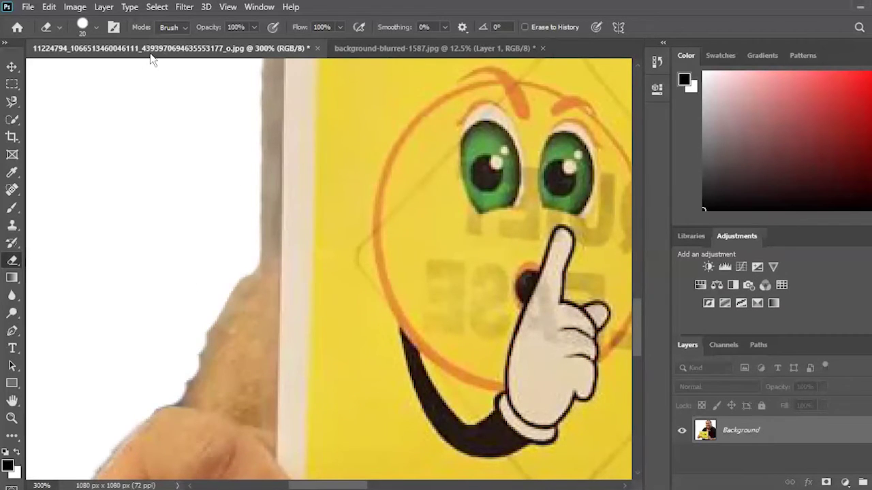
Set the Eraser size to 4 px and erase the background fringe along the forearm and hand holding the sign's outer edge.
click(94, 29)
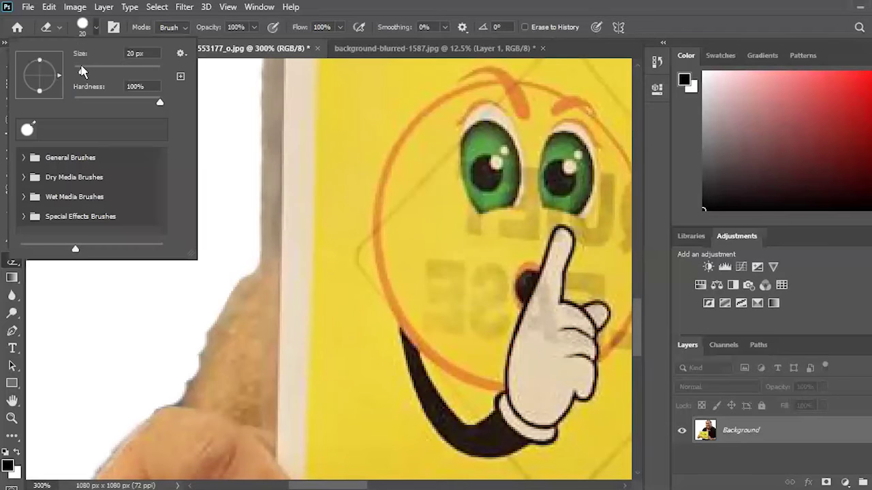
drag(81, 72, 77, 75)
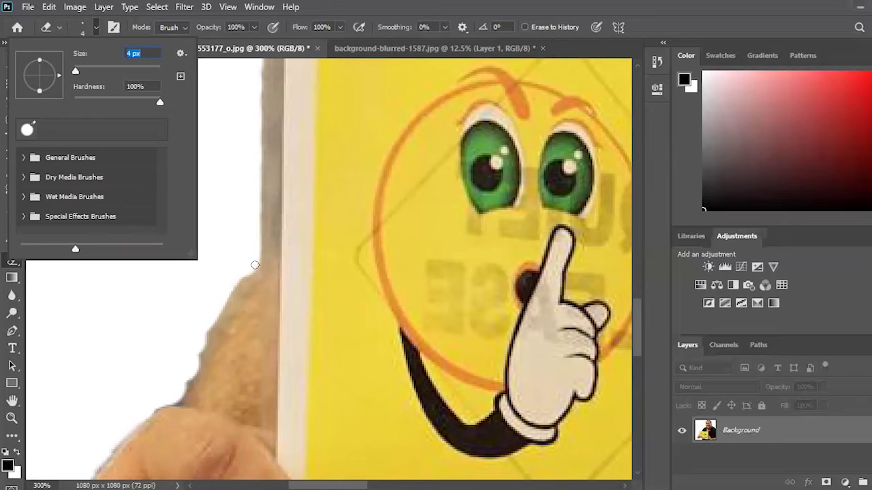
click(255, 265)
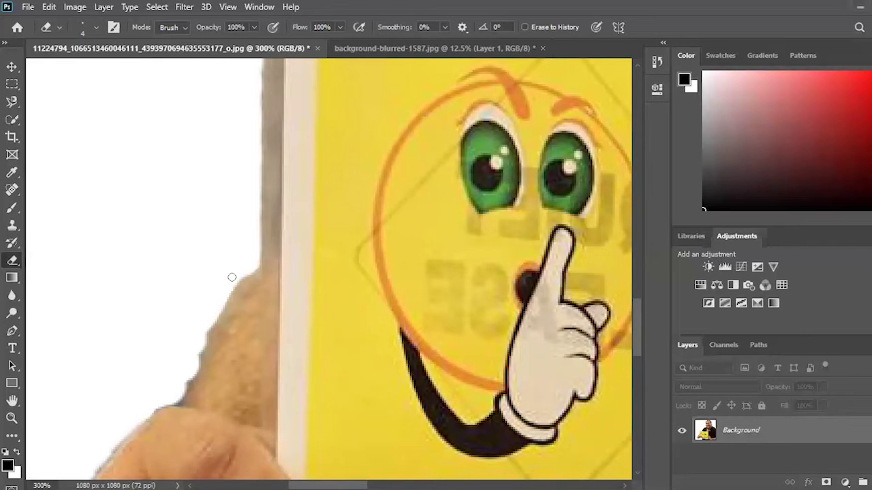
drag(234, 282, 183, 381)
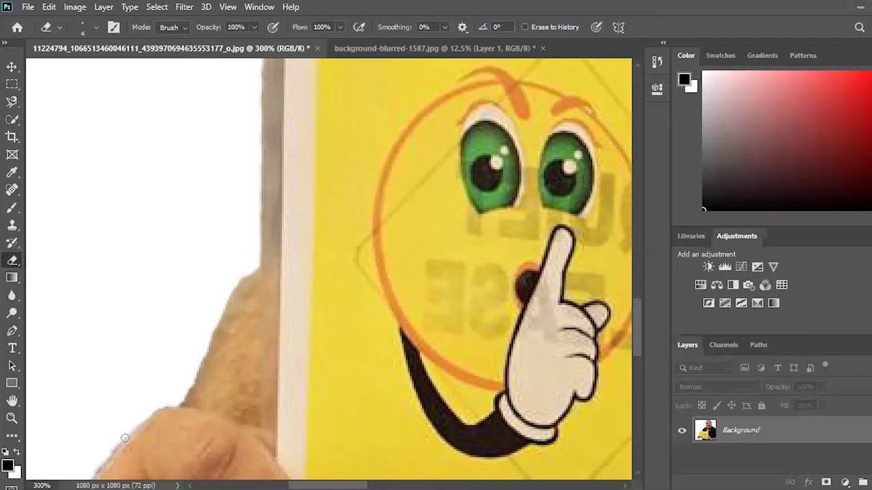
drag(126, 435, 96, 472)
drag(638, 315, 637, 351)
drag(107, 202, 52, 295)
drag(327, 485, 308, 486)
drag(166, 337, 176, 363)
key(ctrl+z)
Erase the background fringe around the top of the man's head with the 4 px Eraser.
drag(638, 364, 637, 131)
drag(309, 486, 447, 486)
mouse_move(455, 188)
mouse_down()
mouse_move(195, 192)
mouse_move(119, 253)
mouse_up()
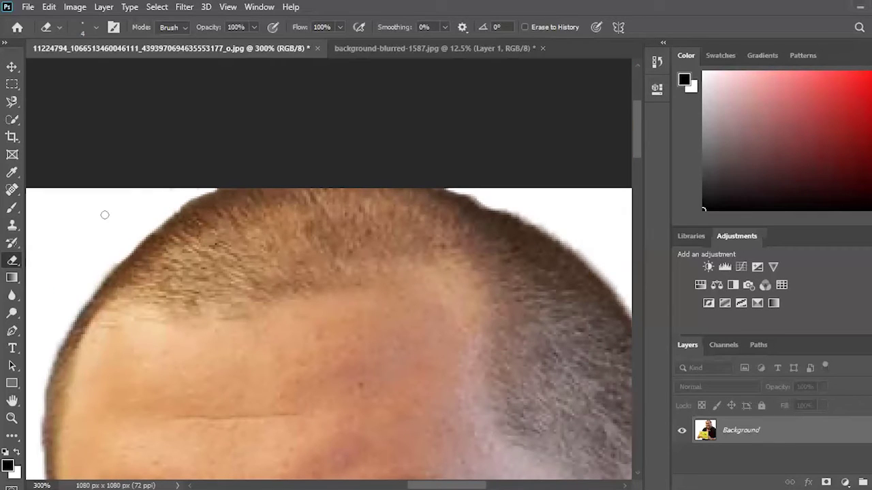
Select the man and his sign with Select Subject and cut them out of the photo.
key(v)
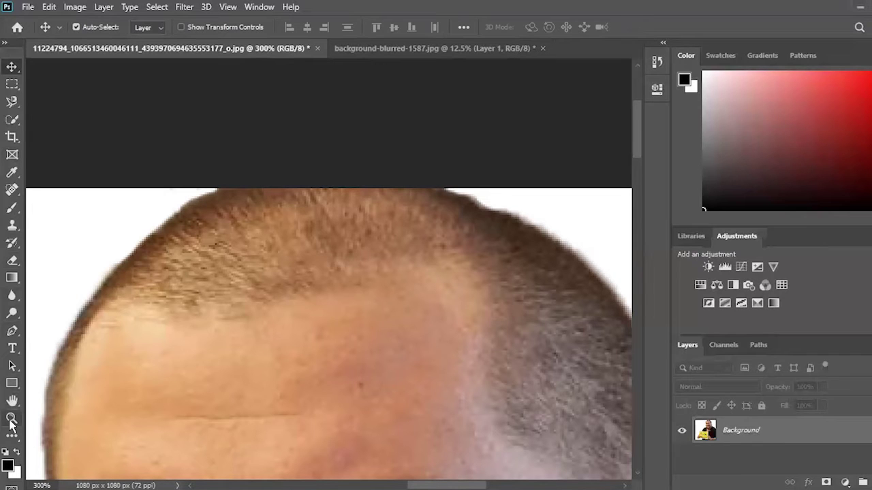
click(12, 418)
right_click(259, 369)
click(282, 378)
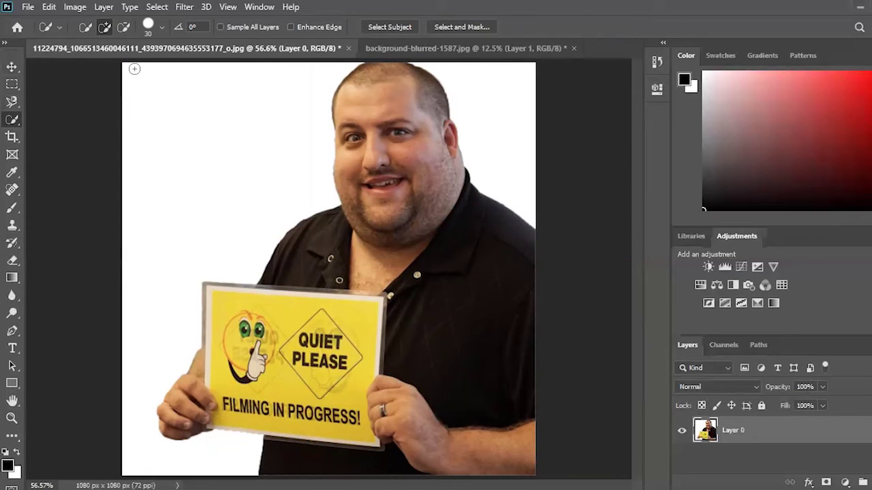
click(384, 28)
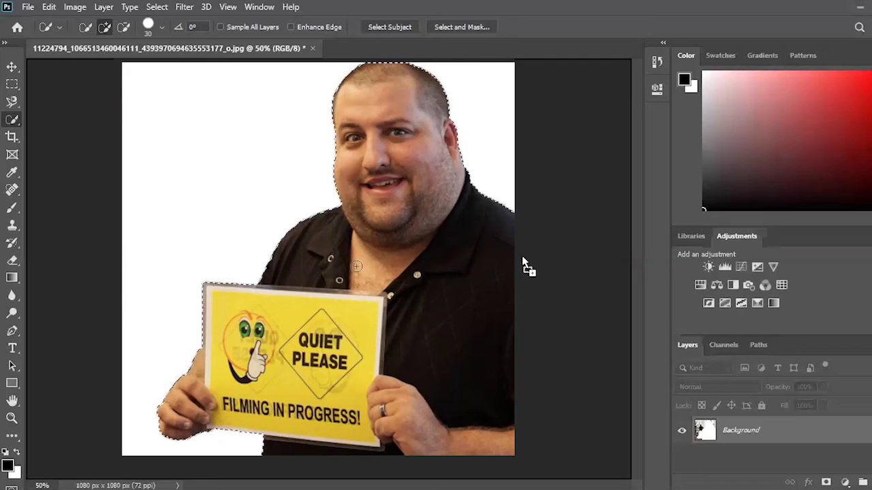
drag(384, 59, 390, 47)
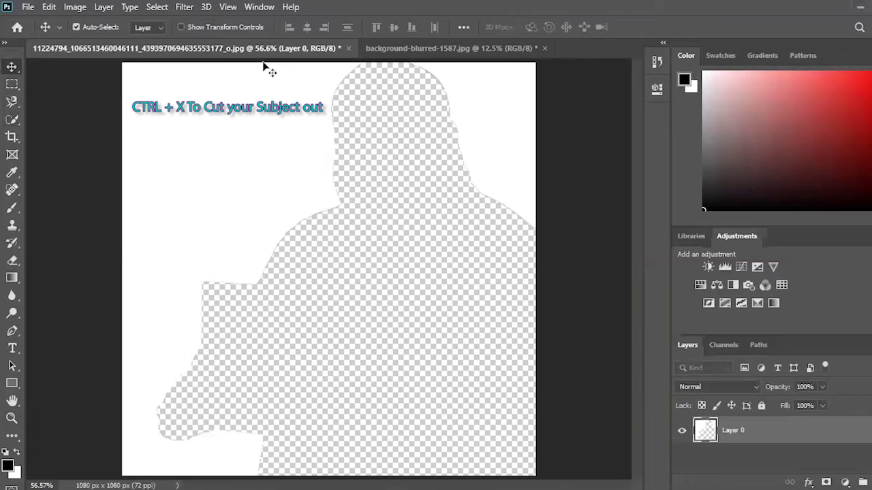
Switch to the background-blurred-1587.jpg document and paste the cut-out man into it.
click(404, 50)
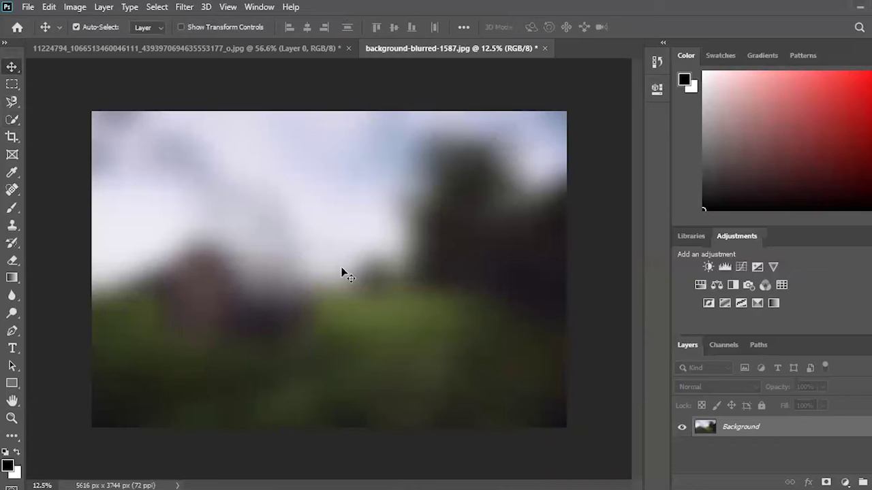
key(ctrl)
key(ctrl+v)
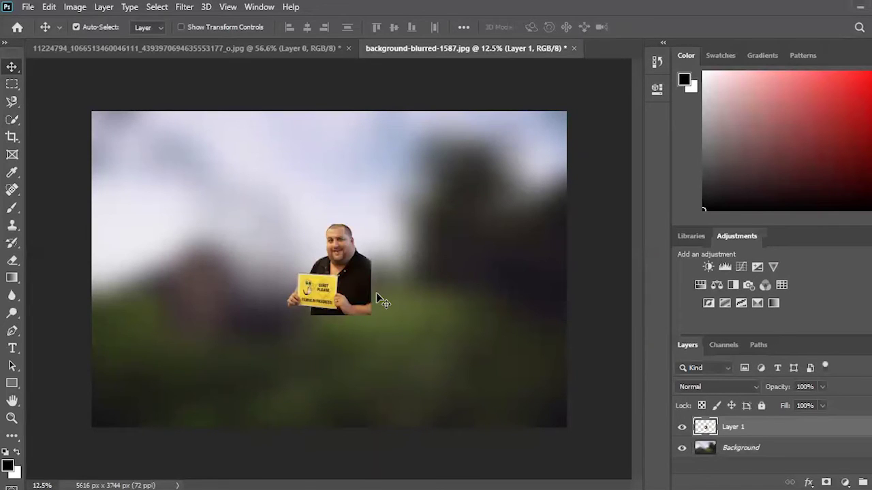
Enlarge the pasted man with Free Transform to the full image height and place him in the lower-right corner of the background.
key(ctrl)
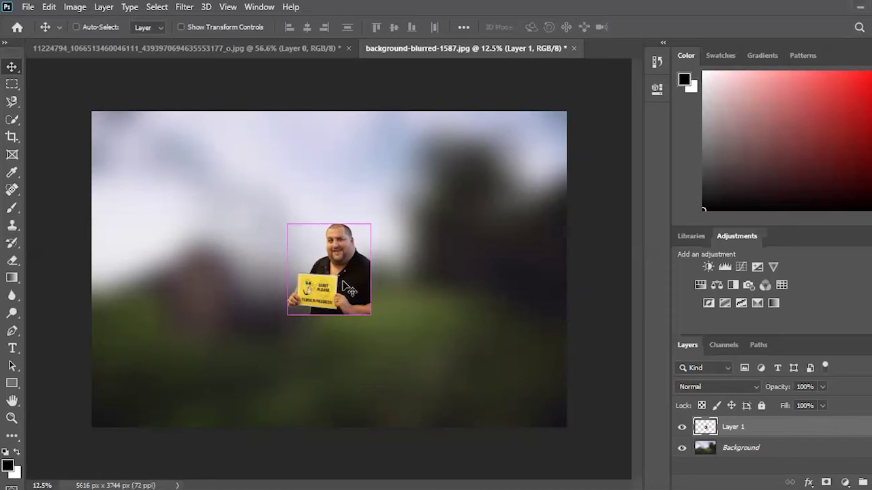
key(ctrl+t)
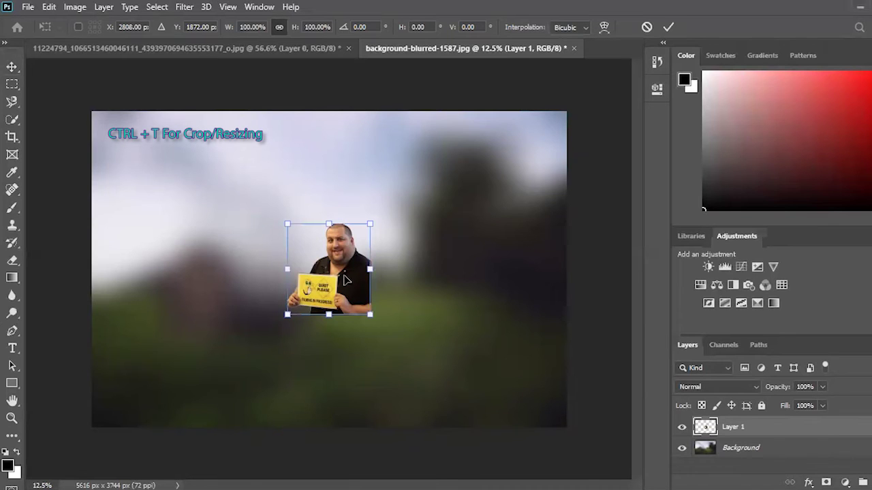
drag(371, 315, 540, 400)
drag(447, 356, 522, 349)
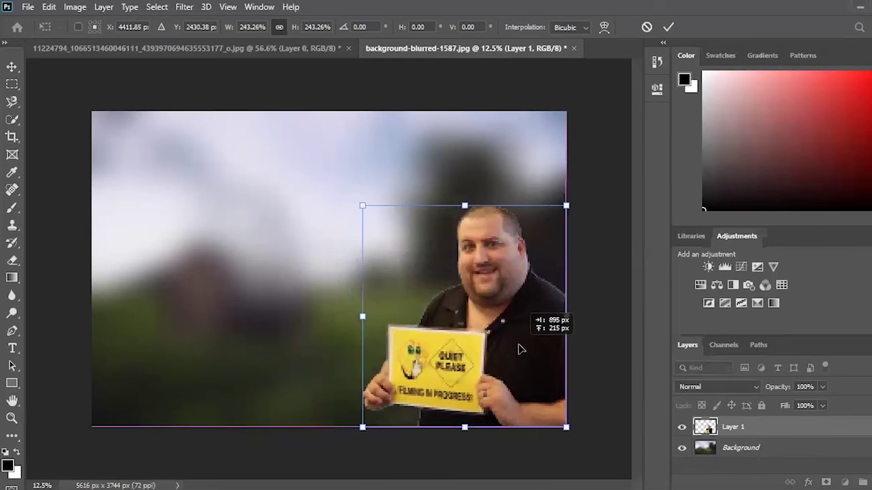
drag(361, 205, 273, 108)
key(Return)
Save the composite on the computer in Downloads as a JPEG named "Test Photoshop Image".
click(29, 9)
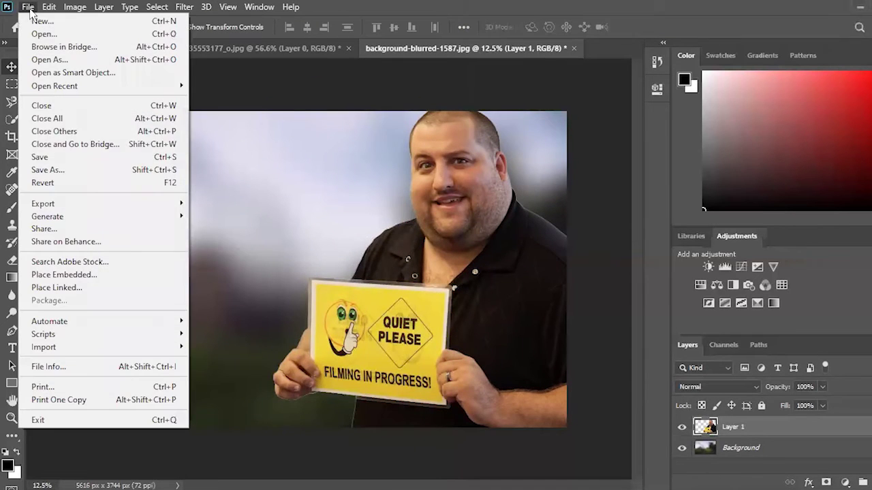
mouse_move(55, 206)
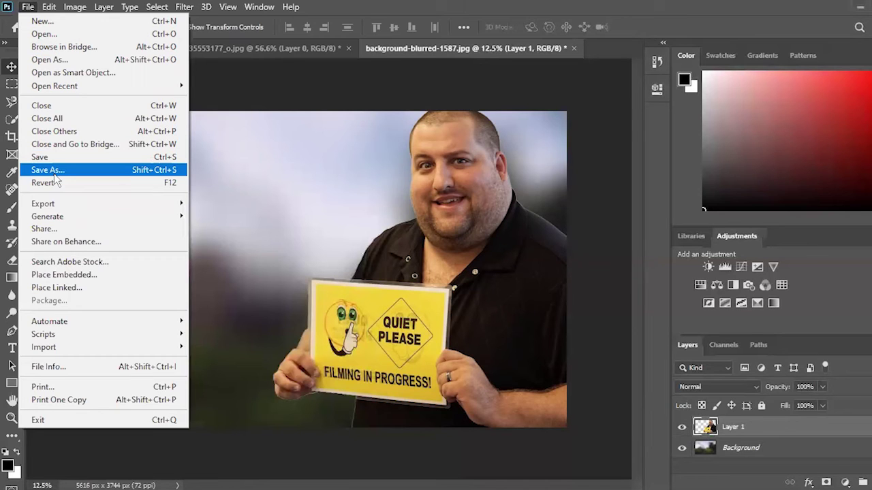
click(55, 175)
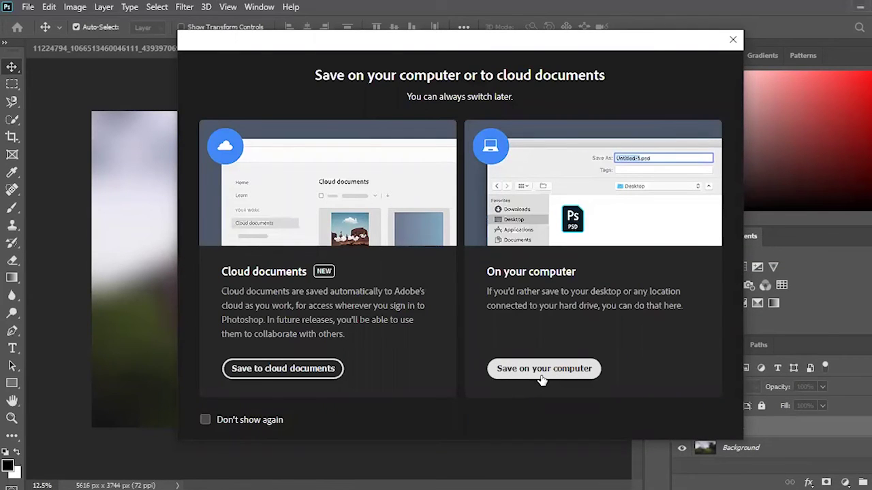
click(543, 370)
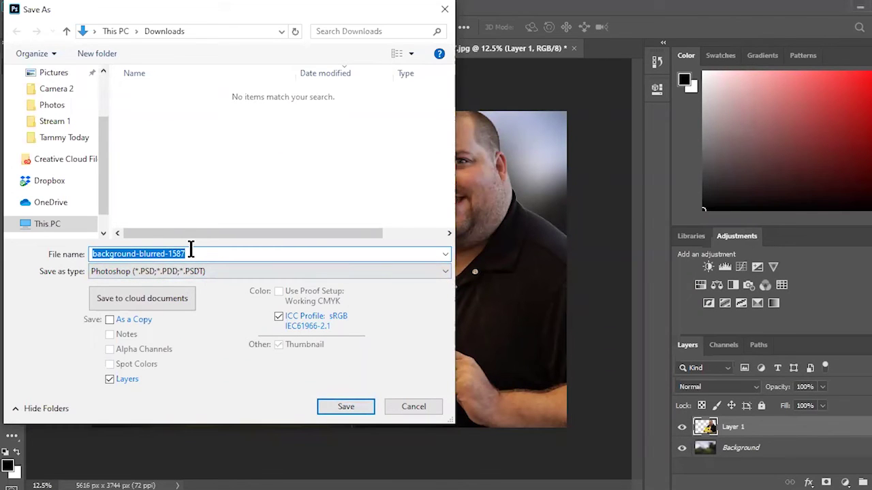
key(BackSpace)
text(Test )
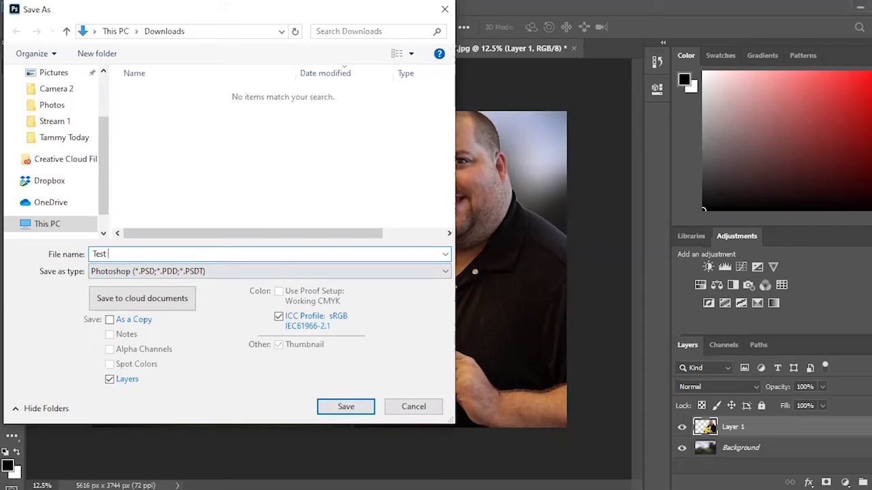
text(Photoshop Image)
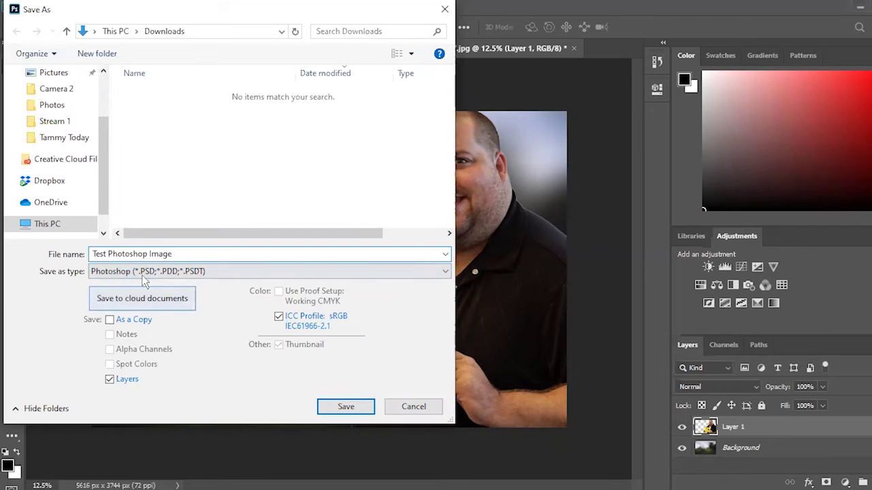
click(157, 272)
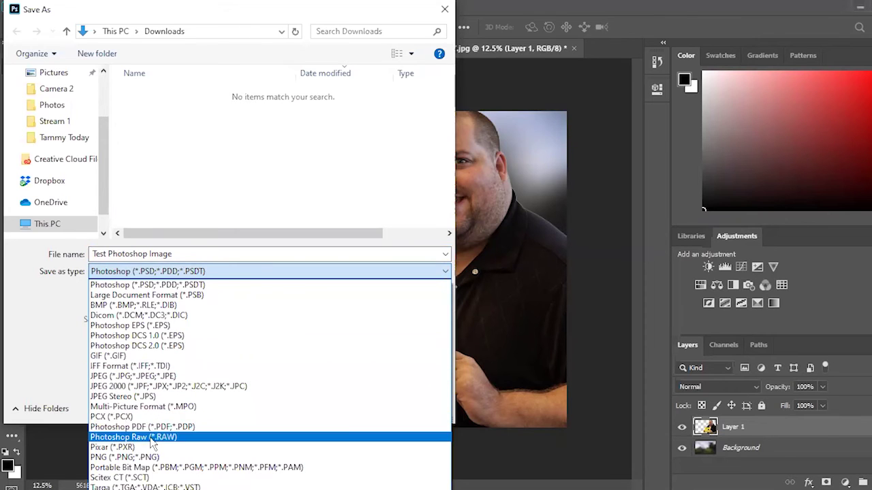
click(146, 378)
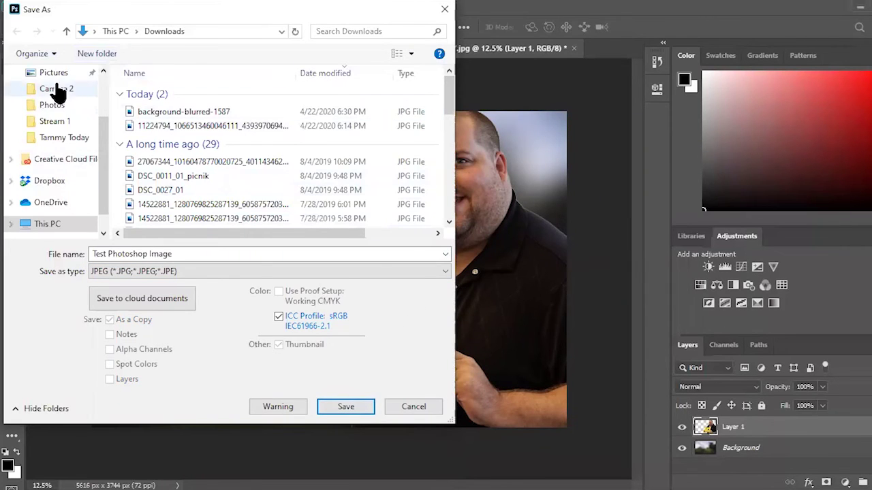
click(345, 407)
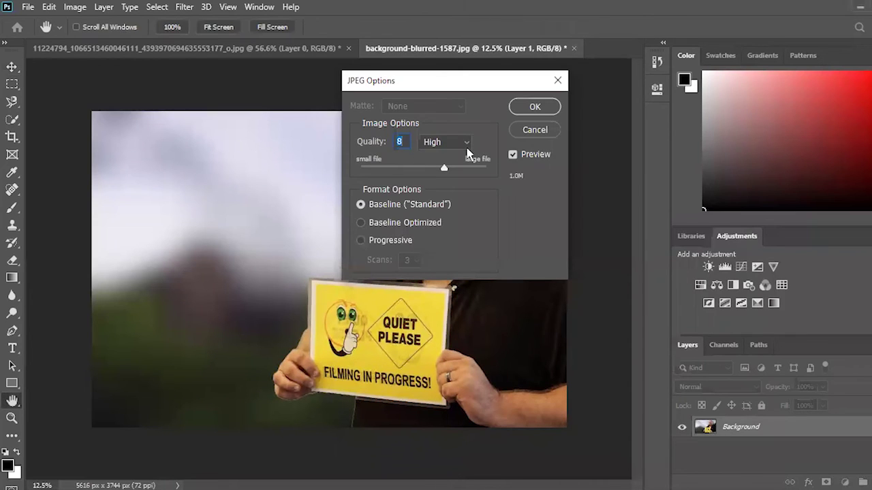
Set the JPEG quality to Maximum 12 and the format to Progressive with 5 scans, and finish saving.
click(464, 144)
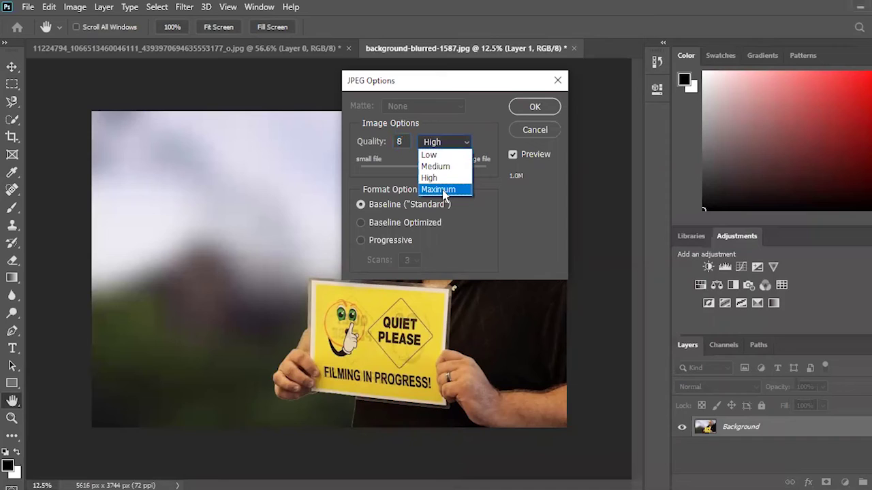
click(443, 194)
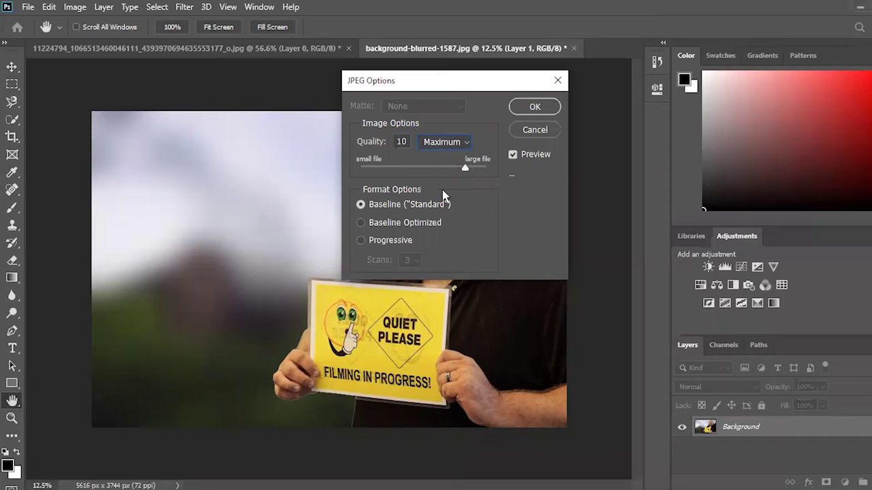
drag(465, 172, 486, 171)
click(361, 241)
click(408, 261)
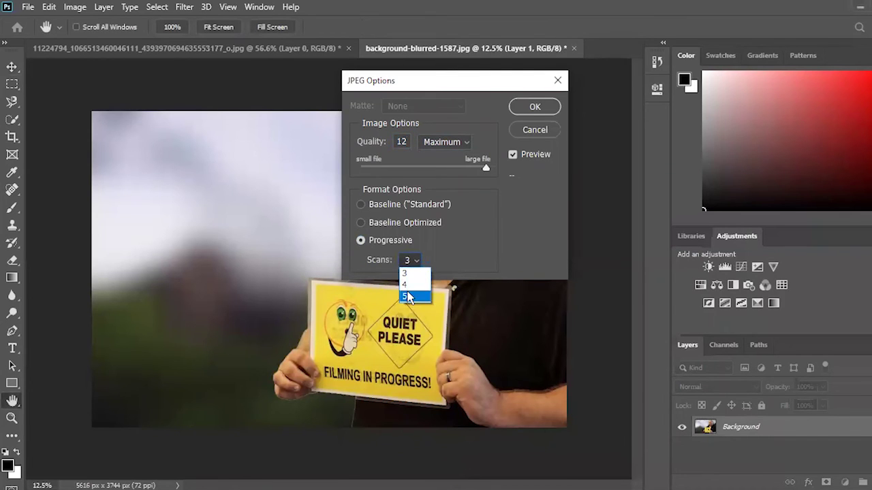
click(411, 292)
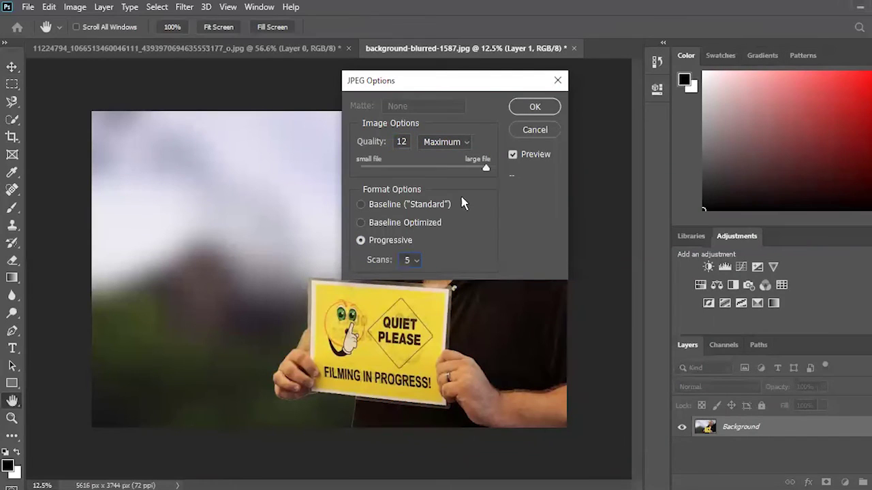
click(534, 108)
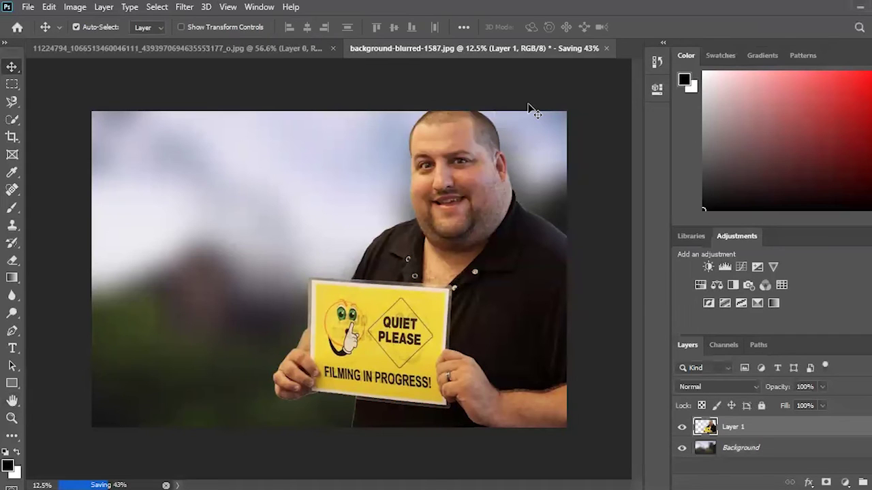